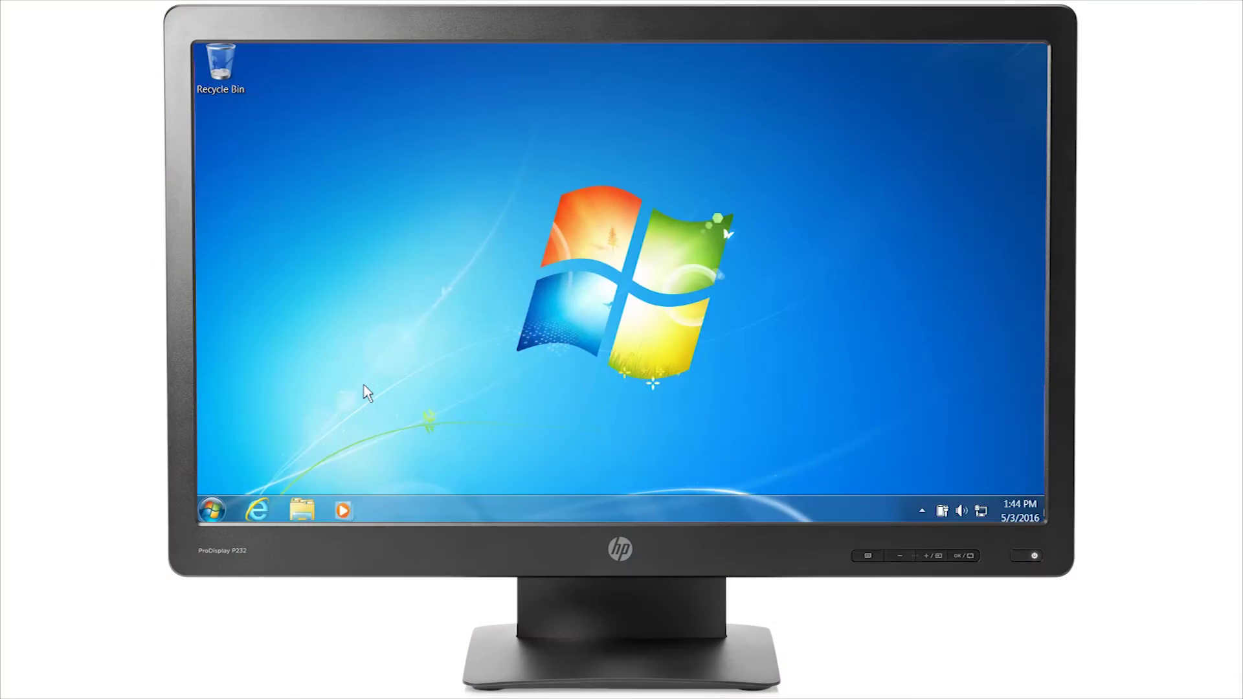
- Search Start for User Accounts, open it, and launch 'Create a password reset disk'
left_click(212, 509)
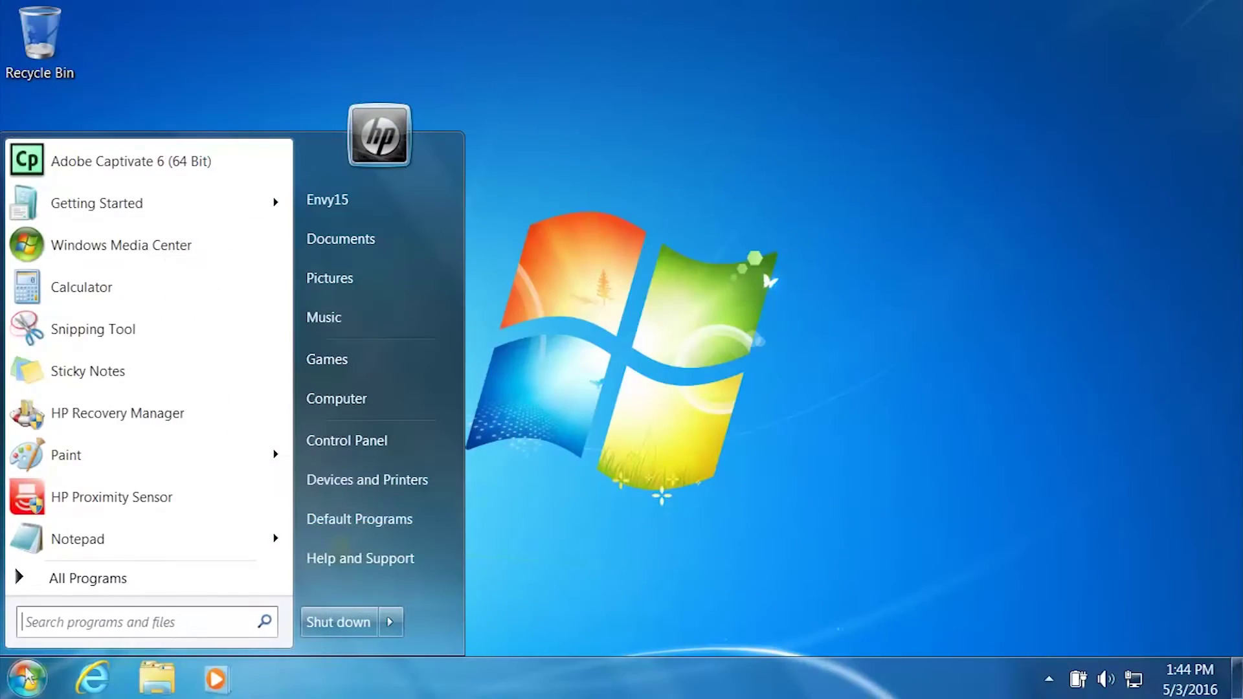
type("User Acc")
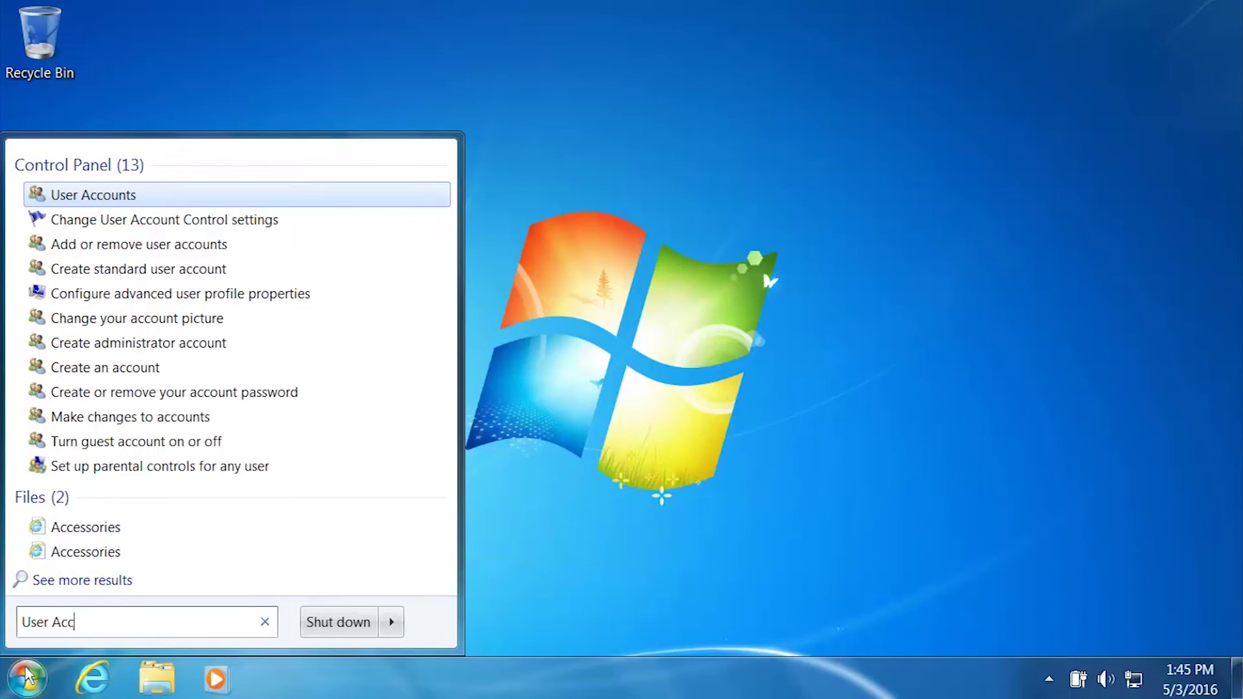
type("ounts")
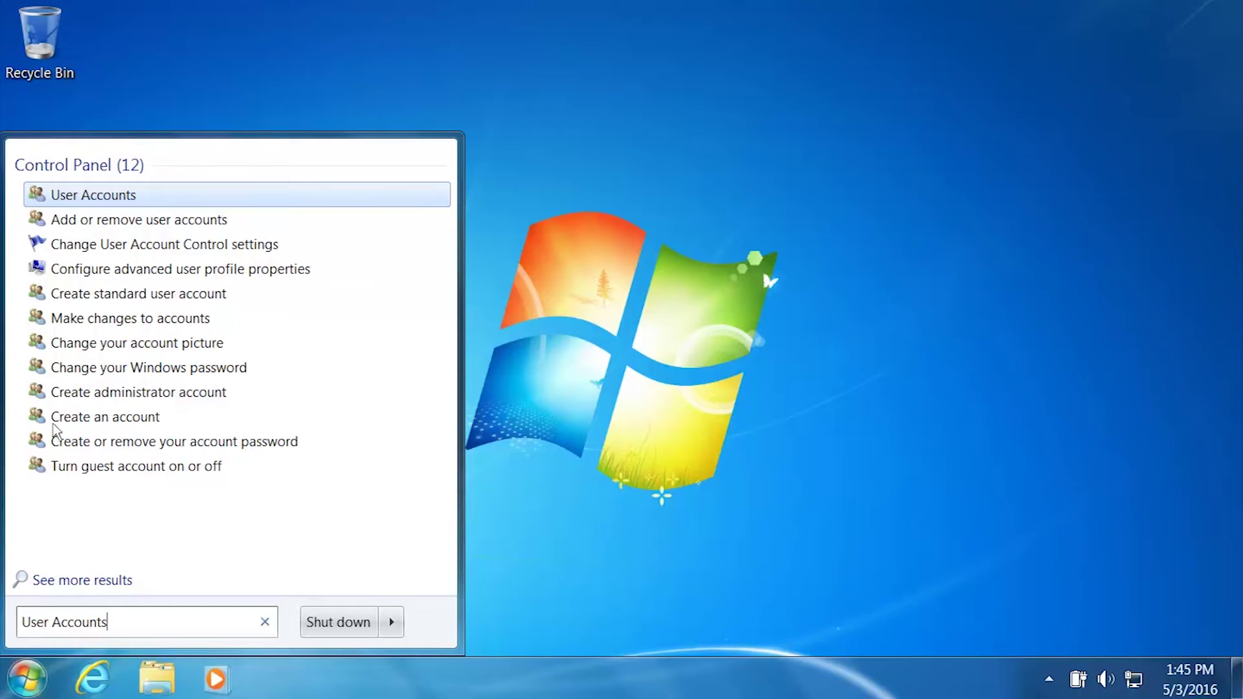
left_click(94, 194)
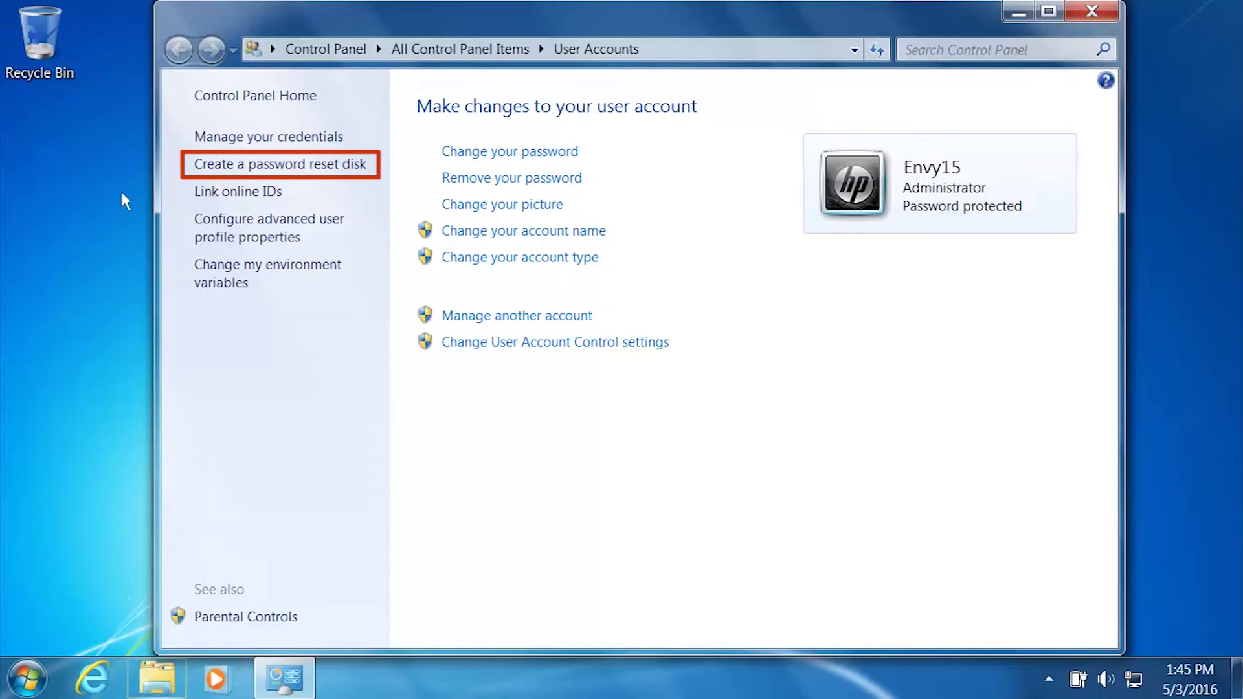
left_click(253, 166)
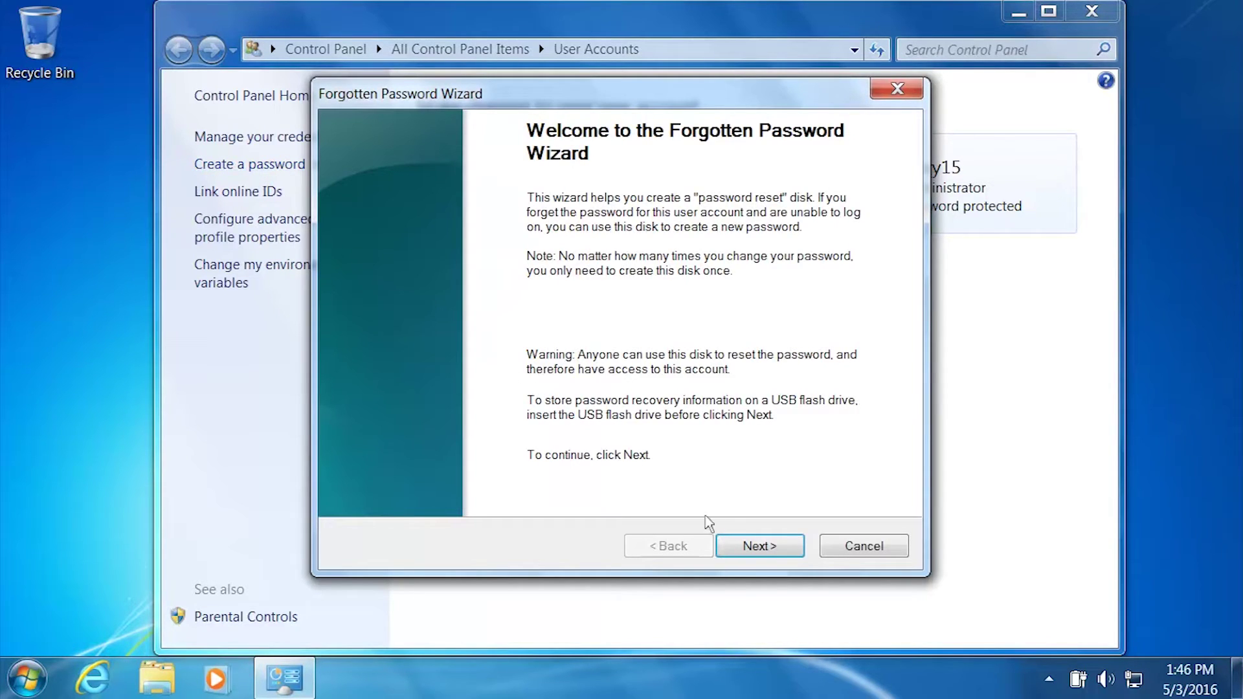
- Pass the wizard's welcome page and pick FLASH DRIVE (F:) for the reset disk
left_click(760, 546)
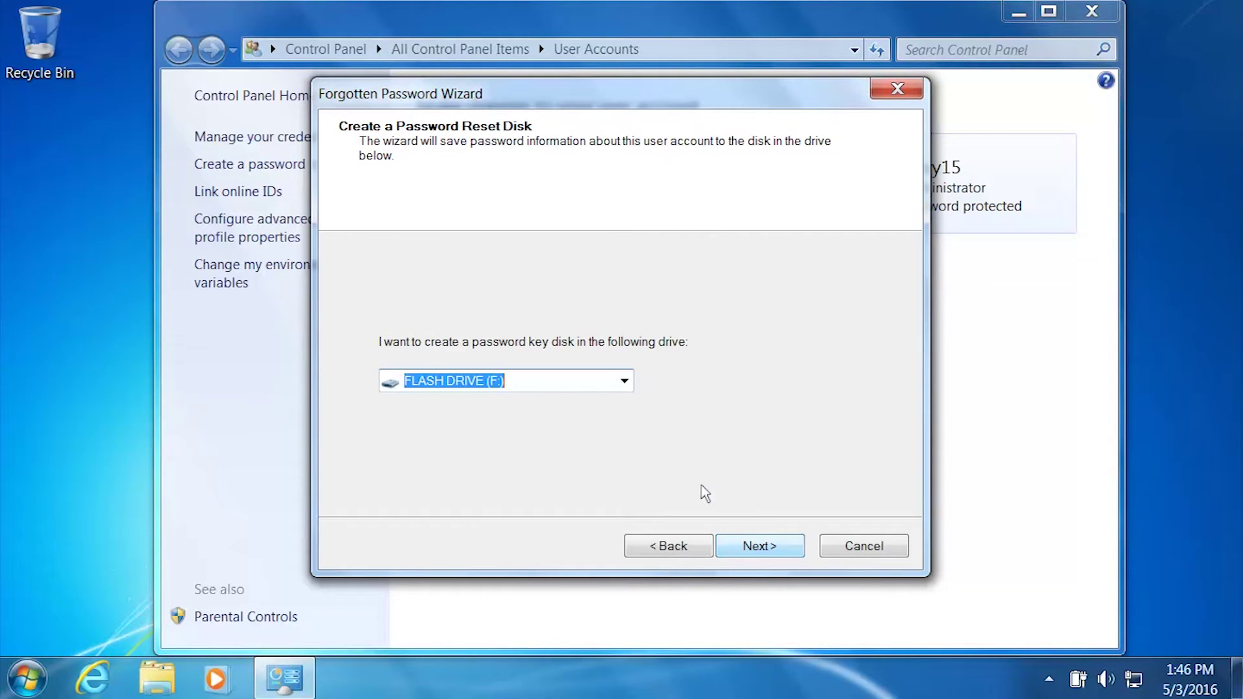
left_click(625, 384)
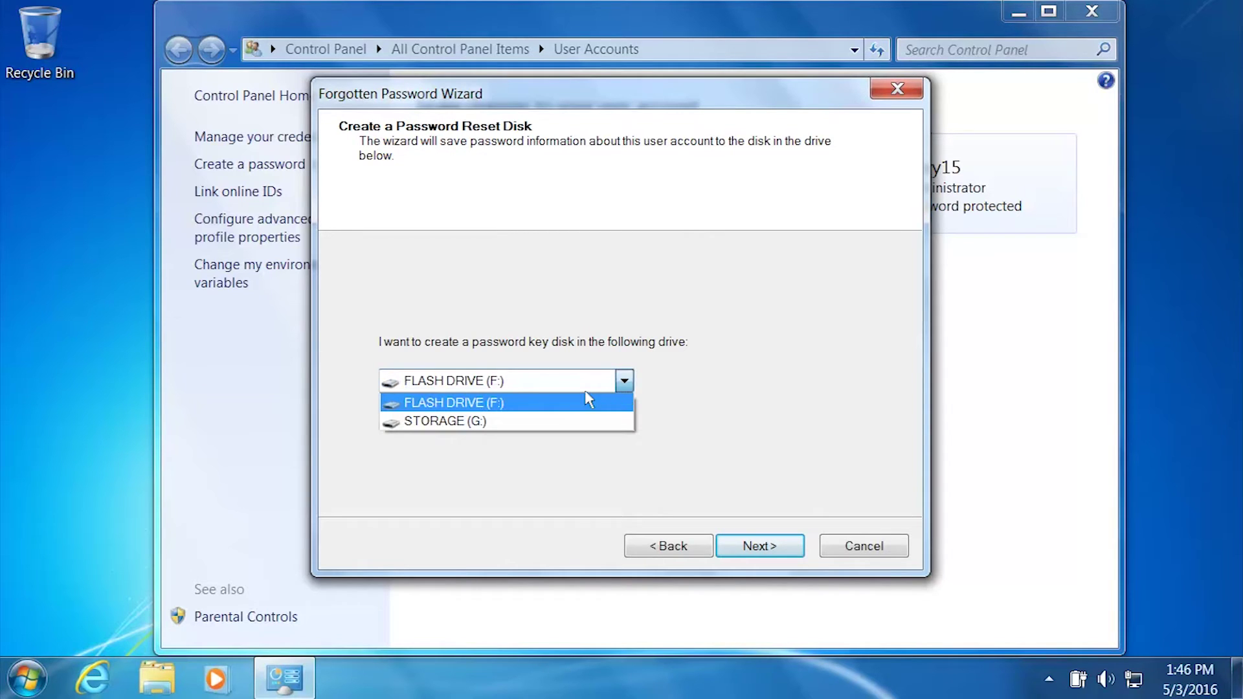
left_click(515, 402)
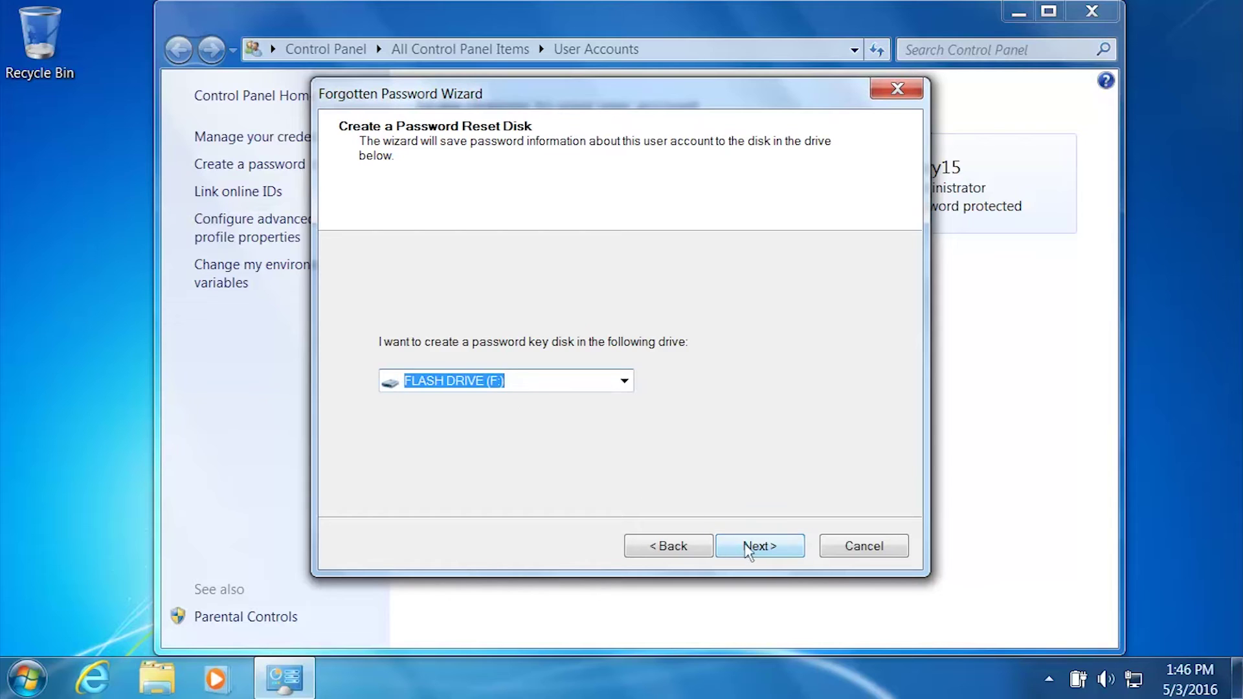
- Enter the current account password and let the reset disk write to 100%
left_click(760, 546)
type("••")
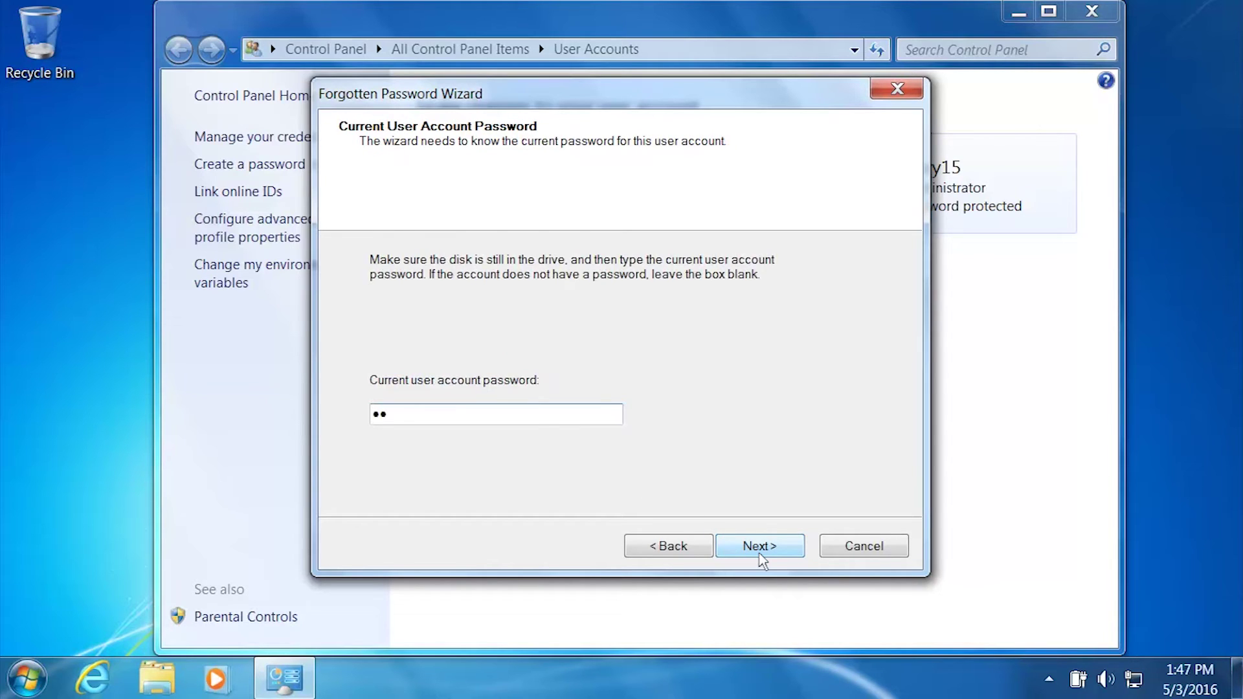
type("••••")
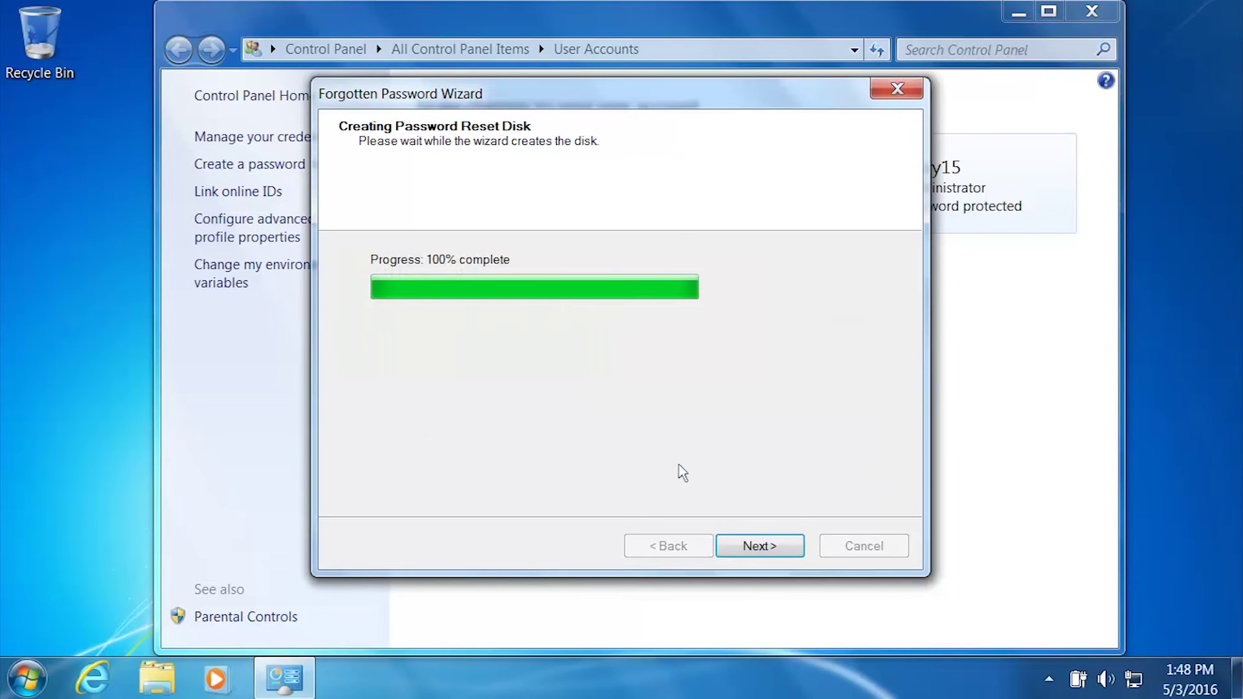
left_click(759, 546)
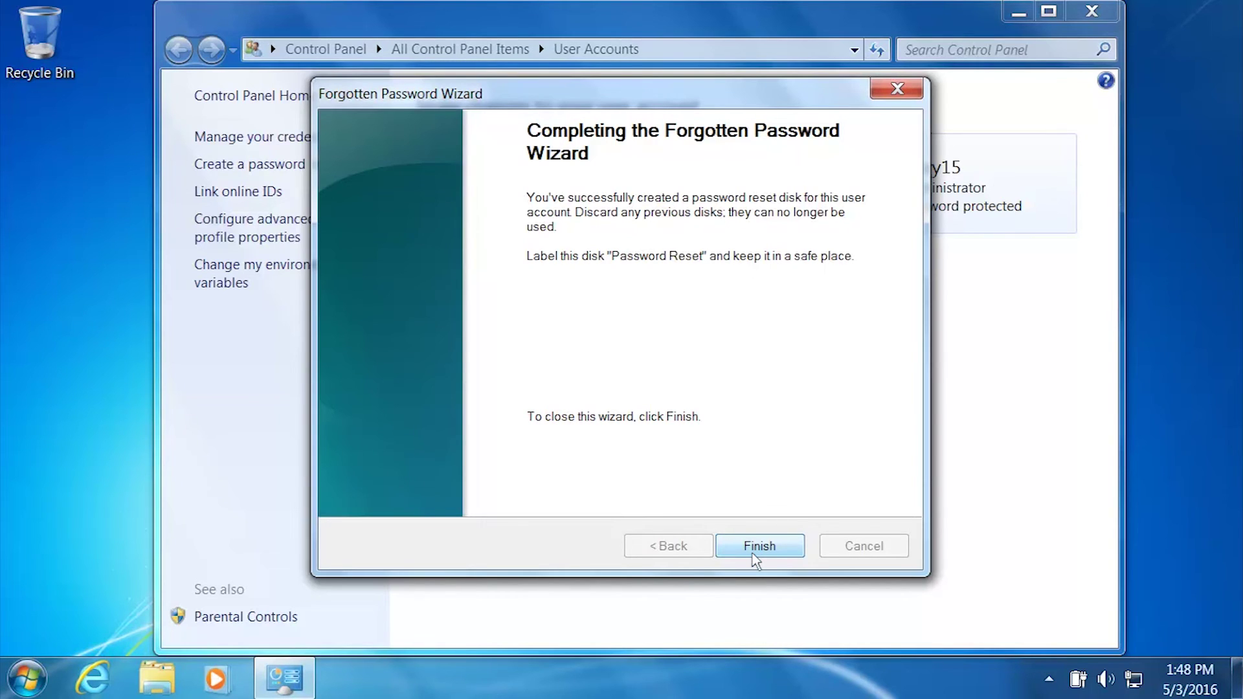
- Close the Forgotten Password Wizard and return to User Accounts
left_click(759, 546)
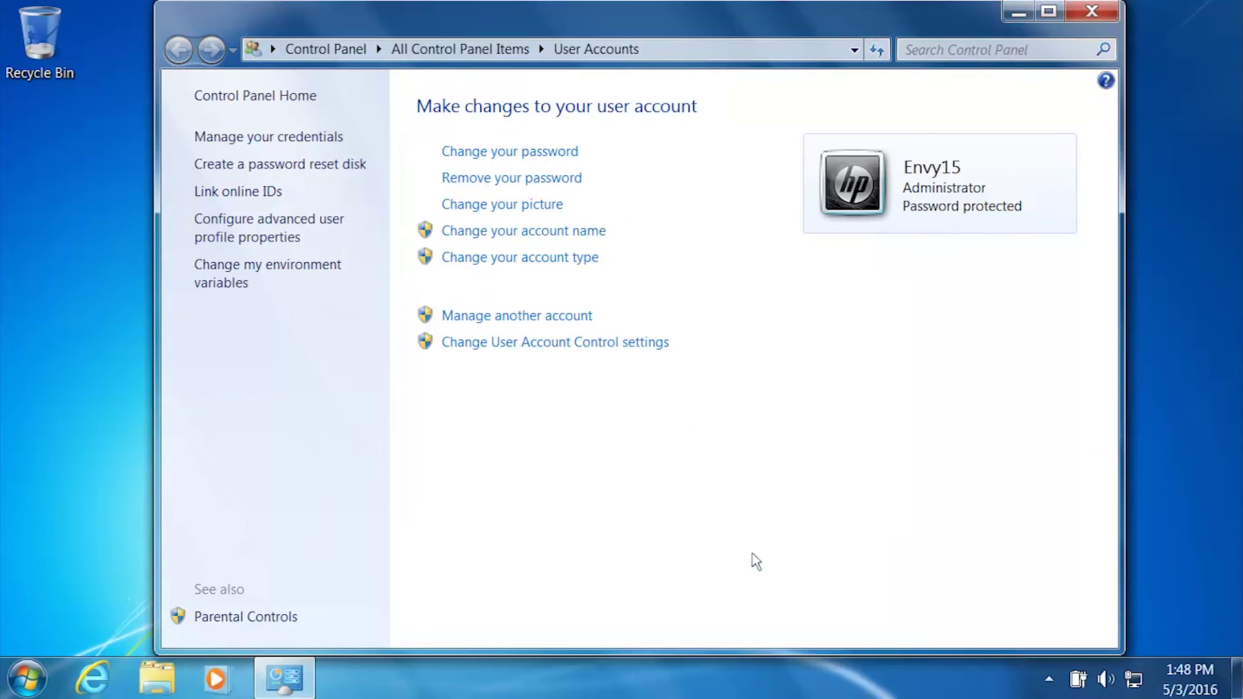